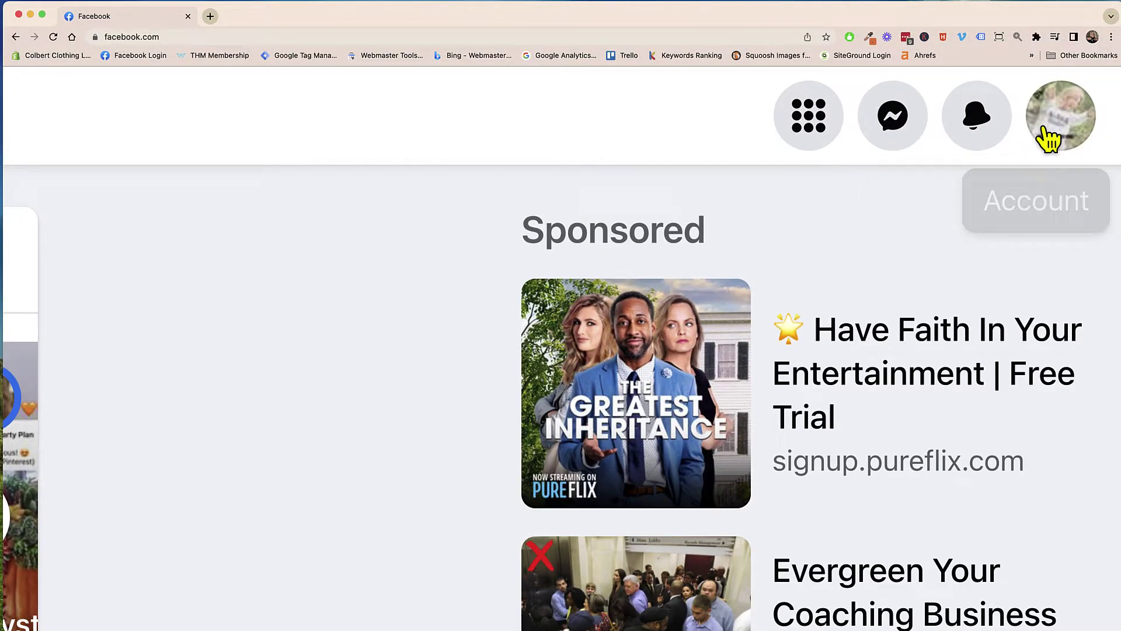
Go from the account menu to Settings & privacy > Settings > Privacy > Your Facebook information
click(1058, 132)
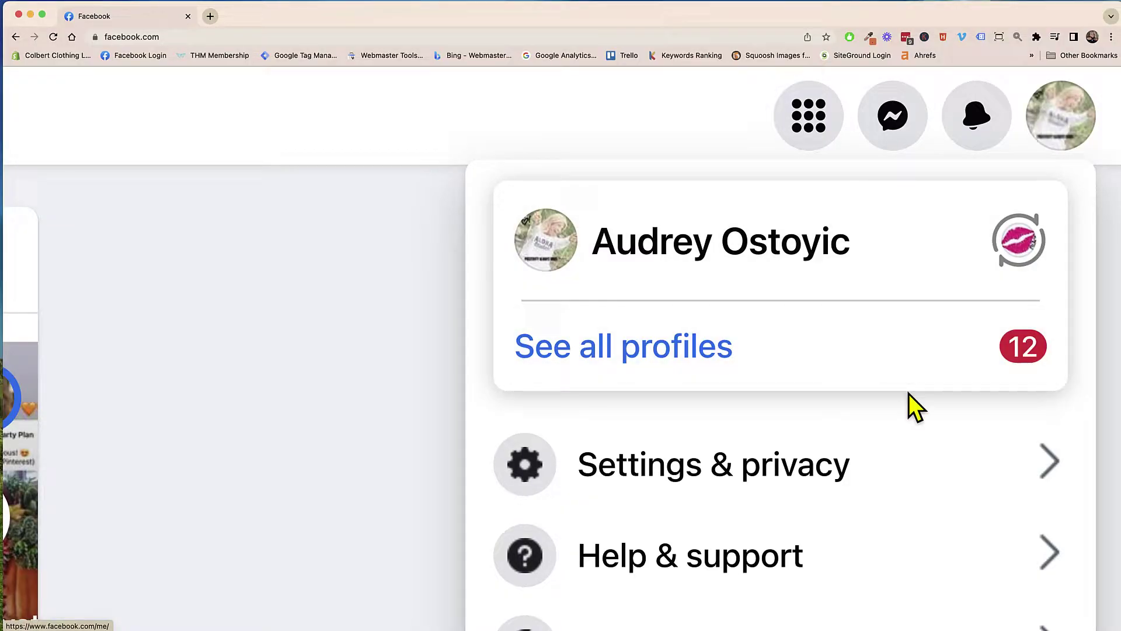
click(724, 485)
click(637, 332)
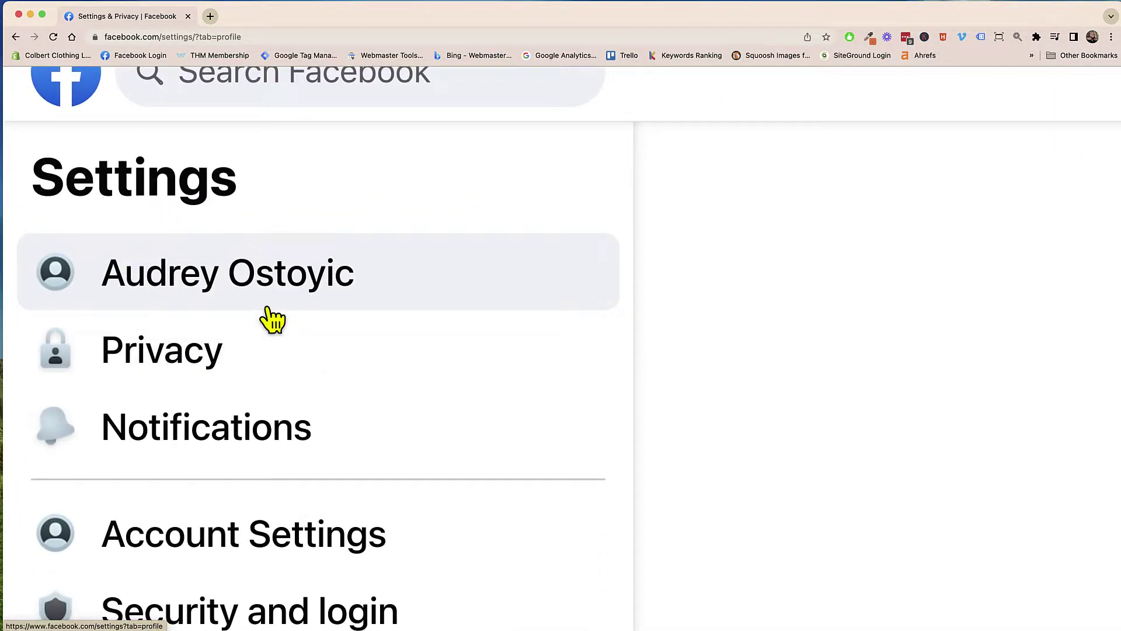
click(170, 372)
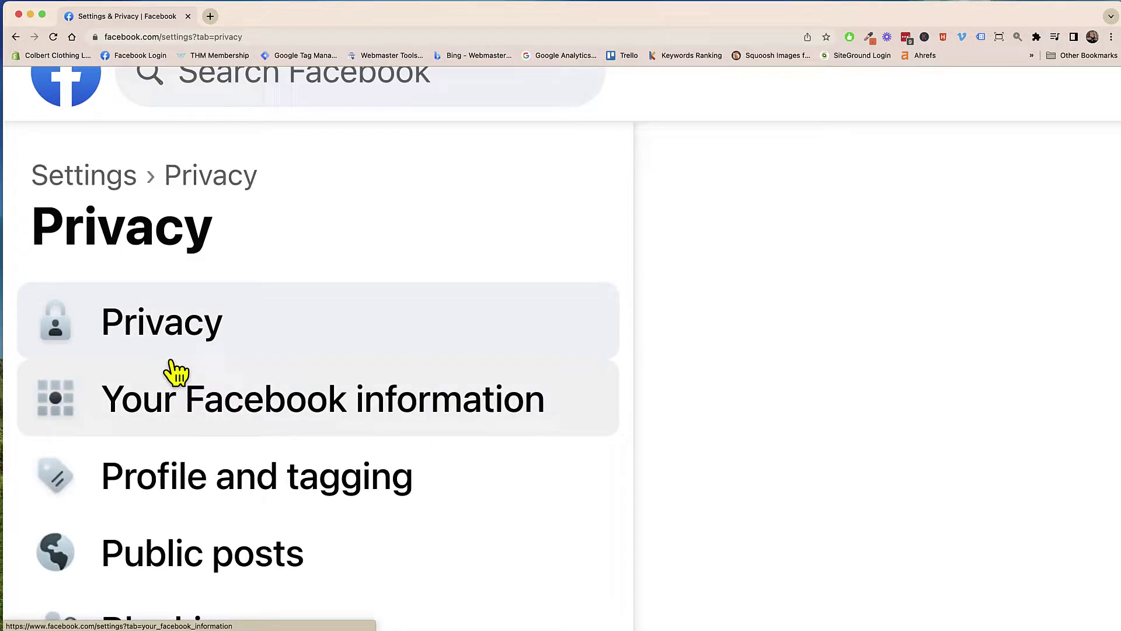
click(242, 426)
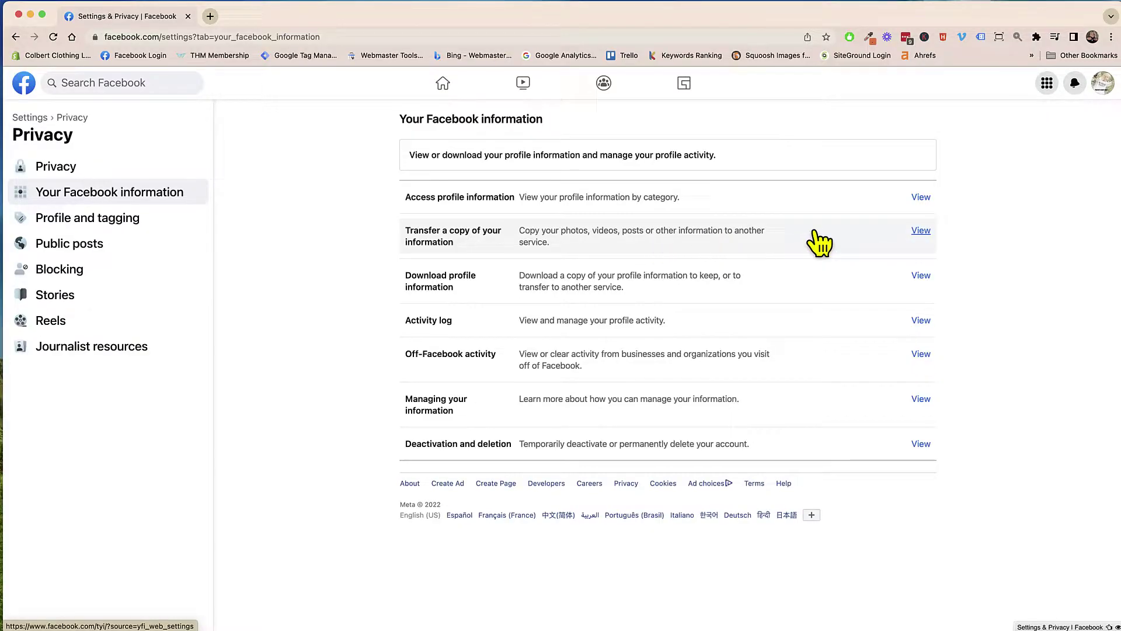
Start a new 'Transfer a copy of your information' setup and show its Destinations list
click(920, 232)
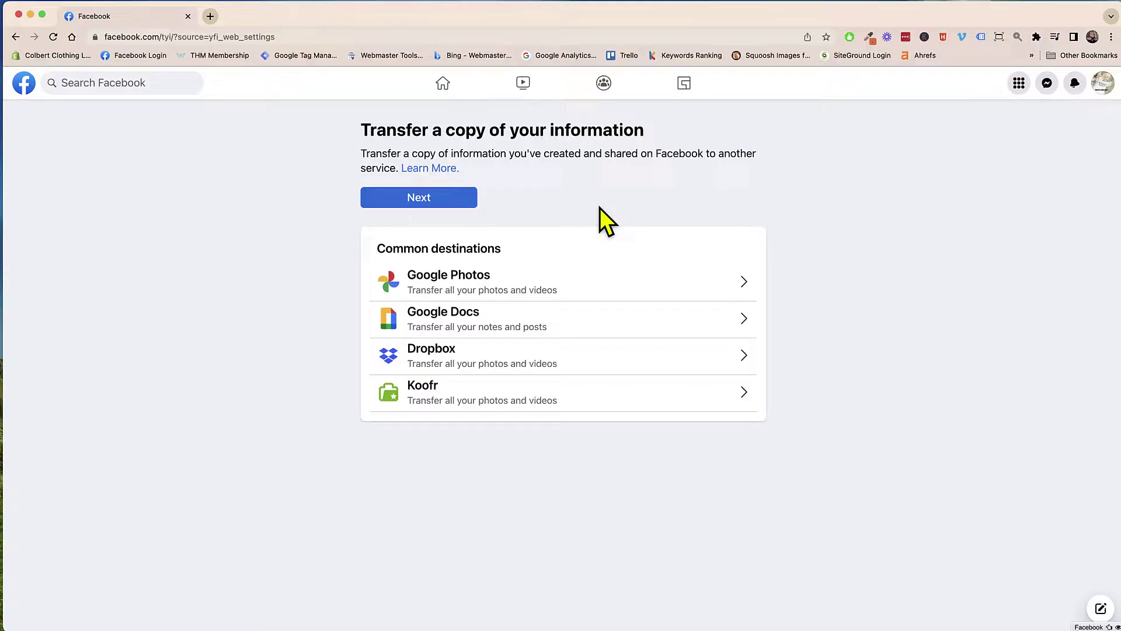
click(423, 197)
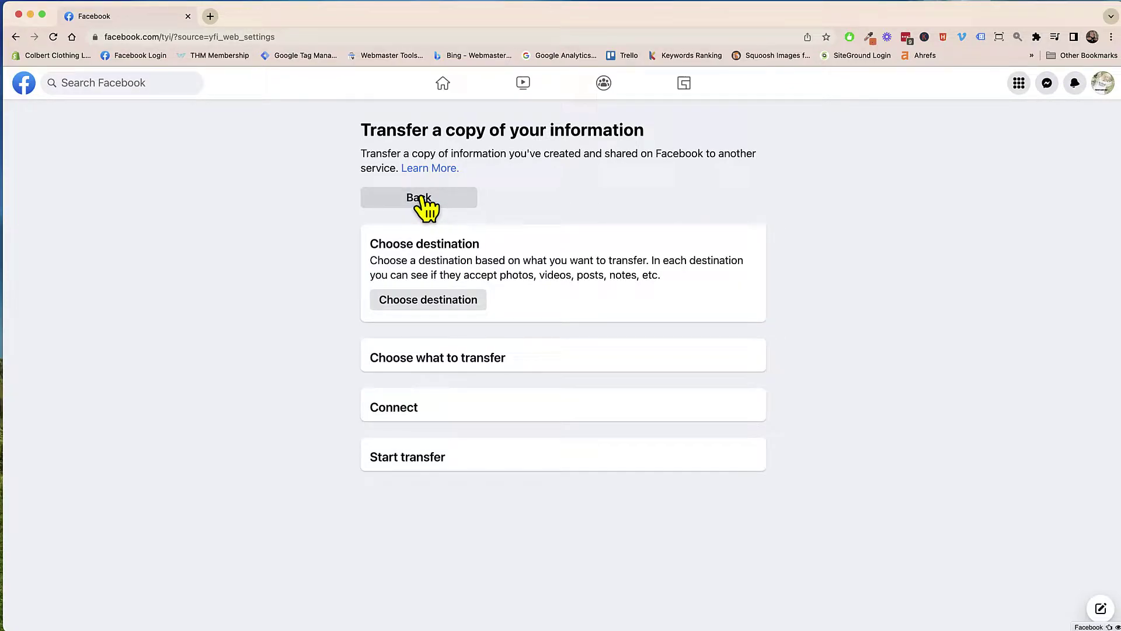
click(426, 304)
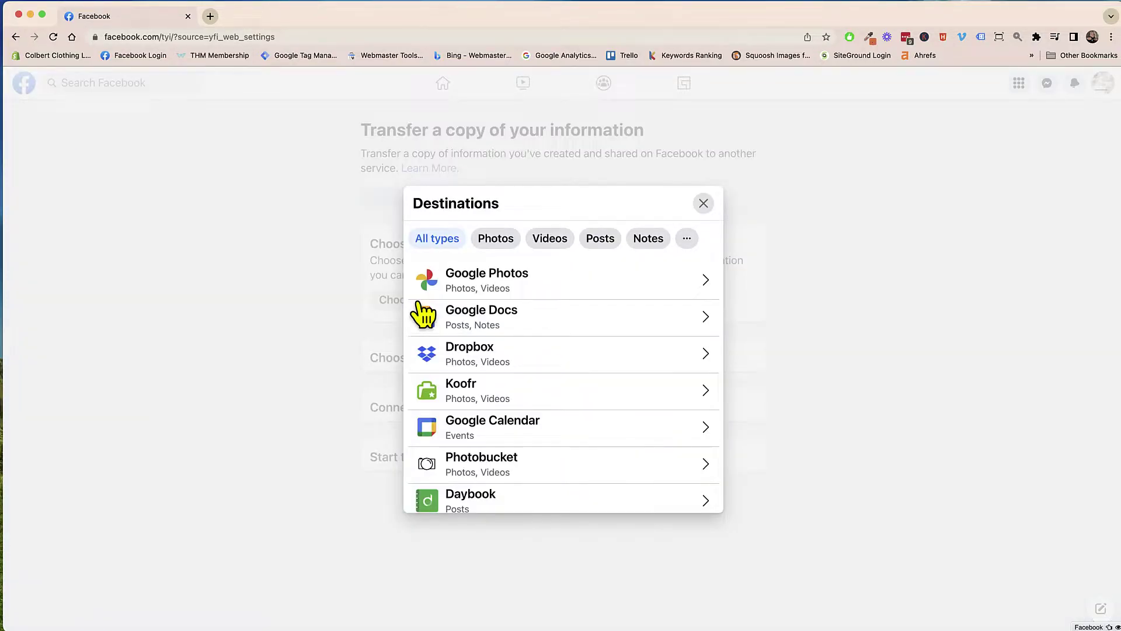
scroll(581, 367, down, 3)
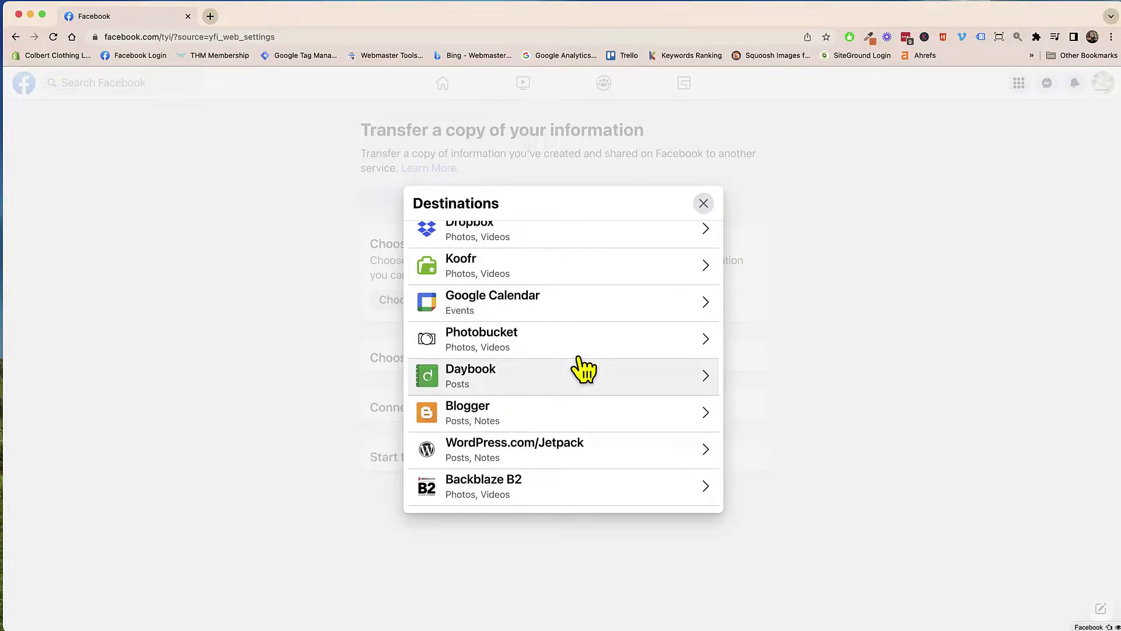
scroll(582, 367, up, 3)
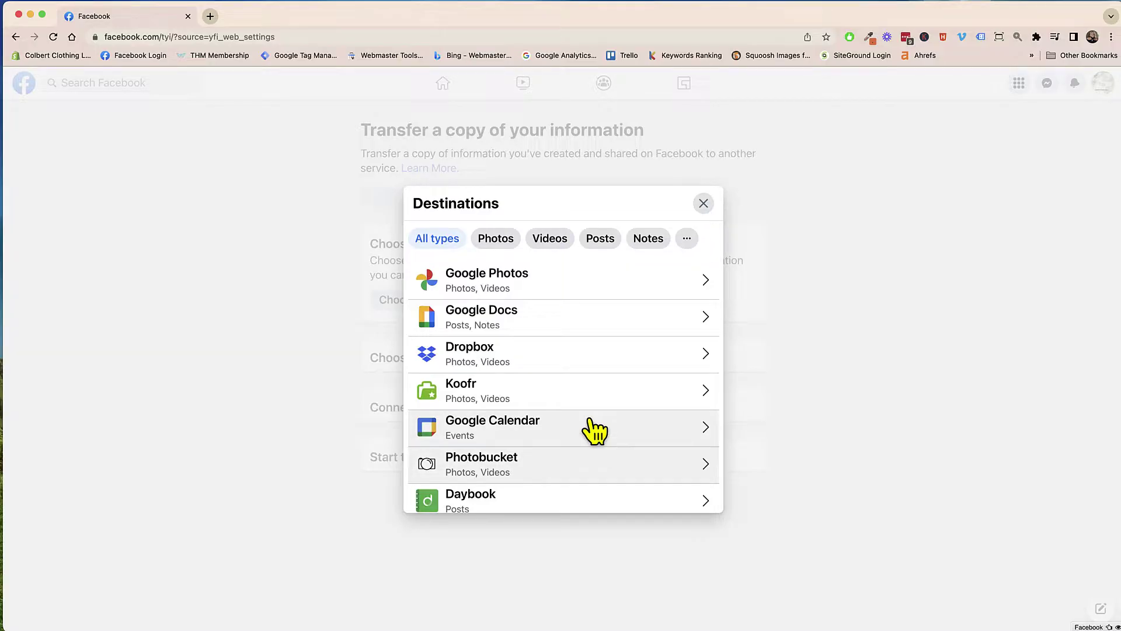
Choose Google Photos as the destination, keeping All your photos and All your videos selected
click(517, 283)
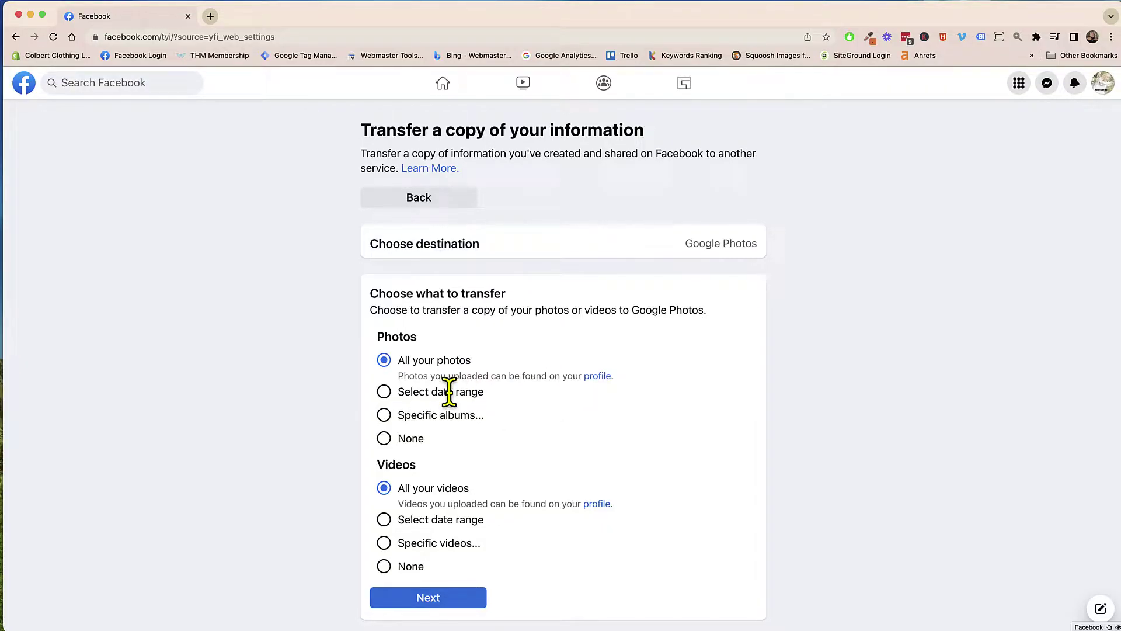
scroll(493, 409, up, 5)
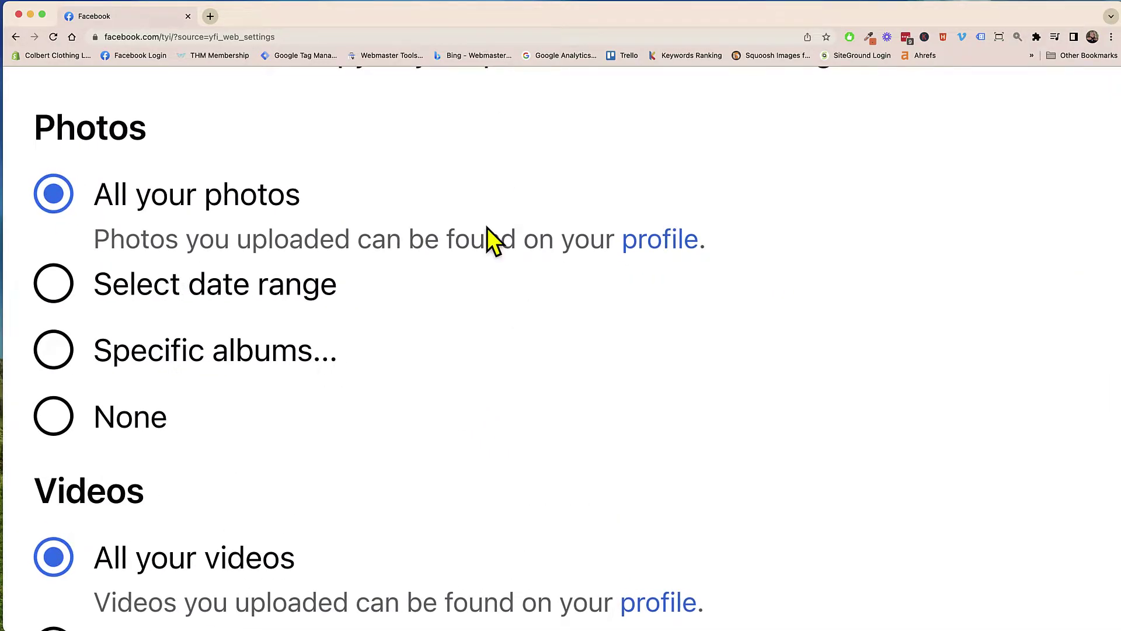
scroll(475, 292, left, 3)
scroll(475, 292, left, 4)
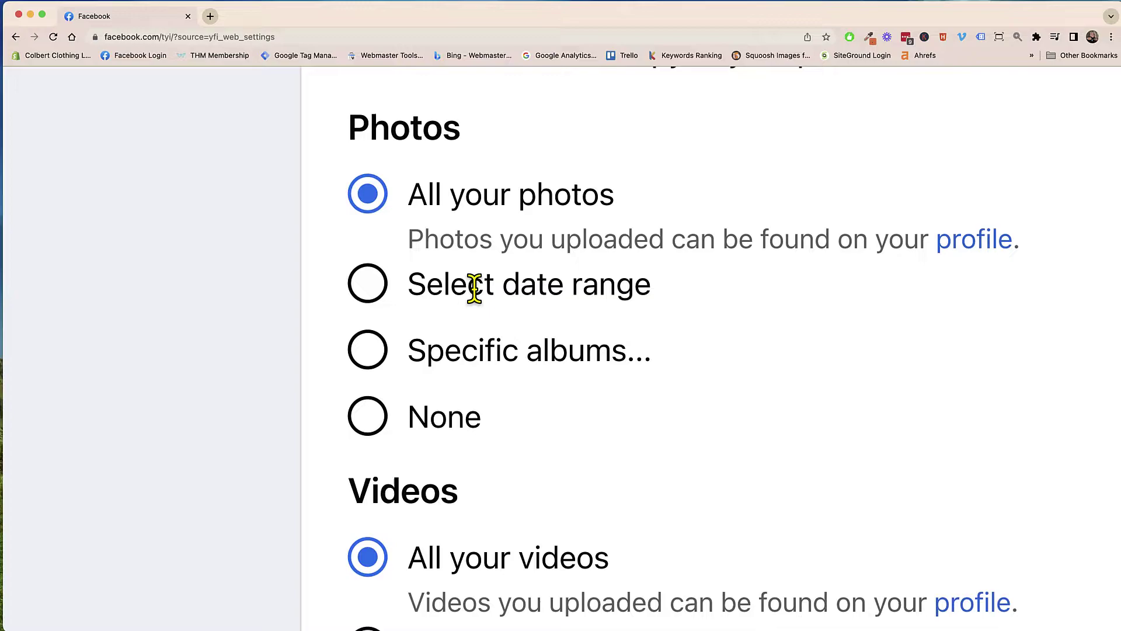
scroll(730, 347, down, 1)
scroll(678, 357, down, 5)
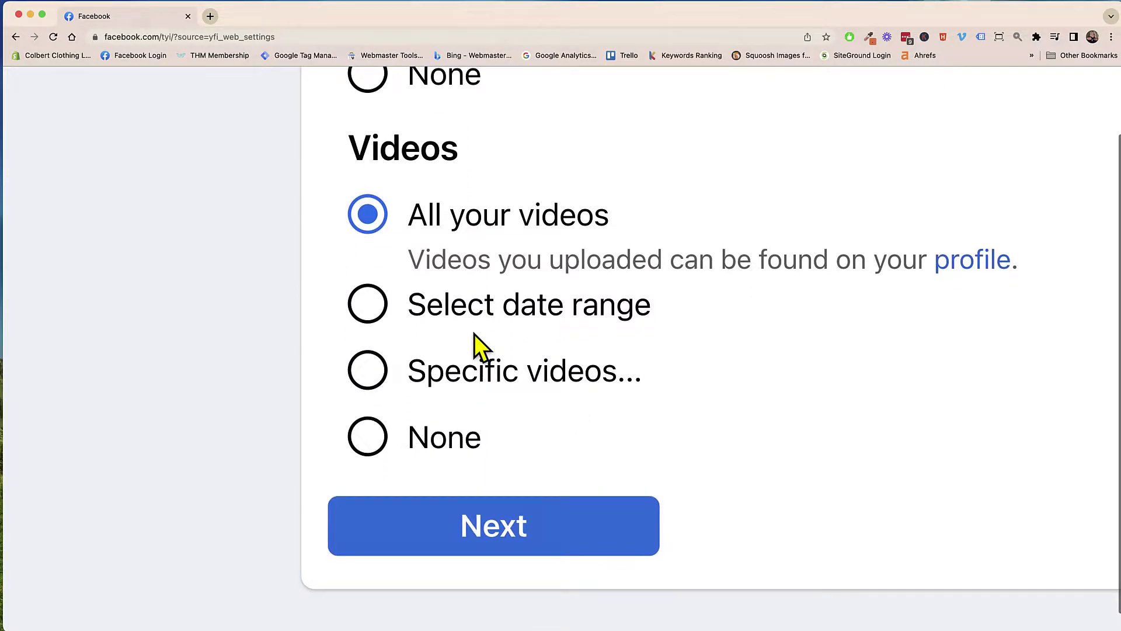
scroll(759, 385, down, 1)
scroll(760, 383, right, 1)
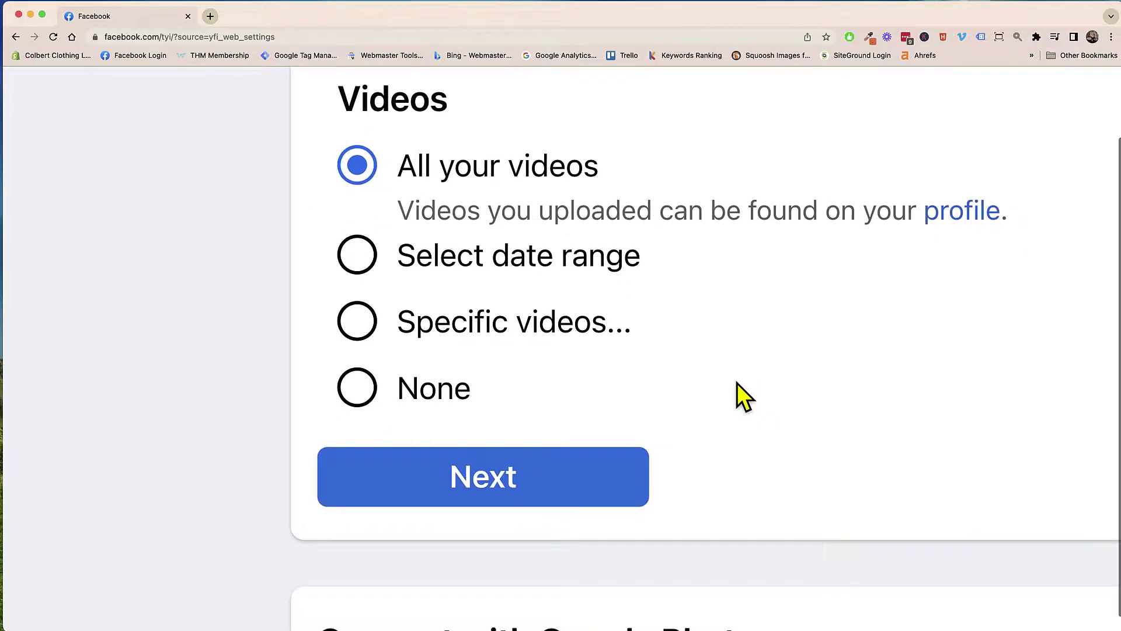
scroll(722, 384, down, 2)
scroll(722, 383, down, 5)
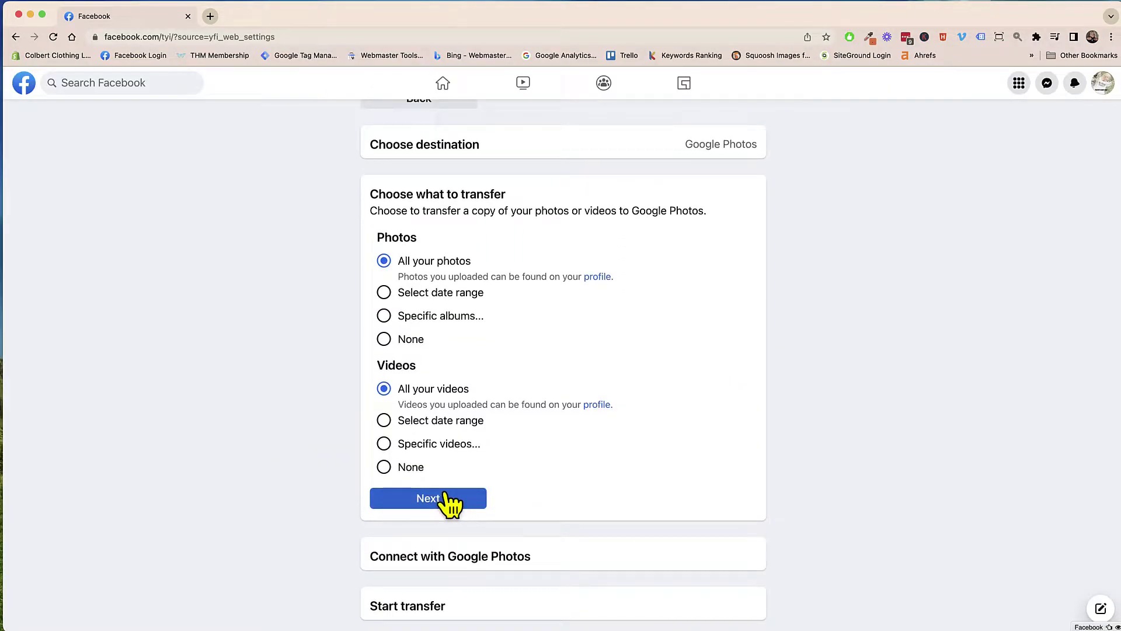
click(429, 501)
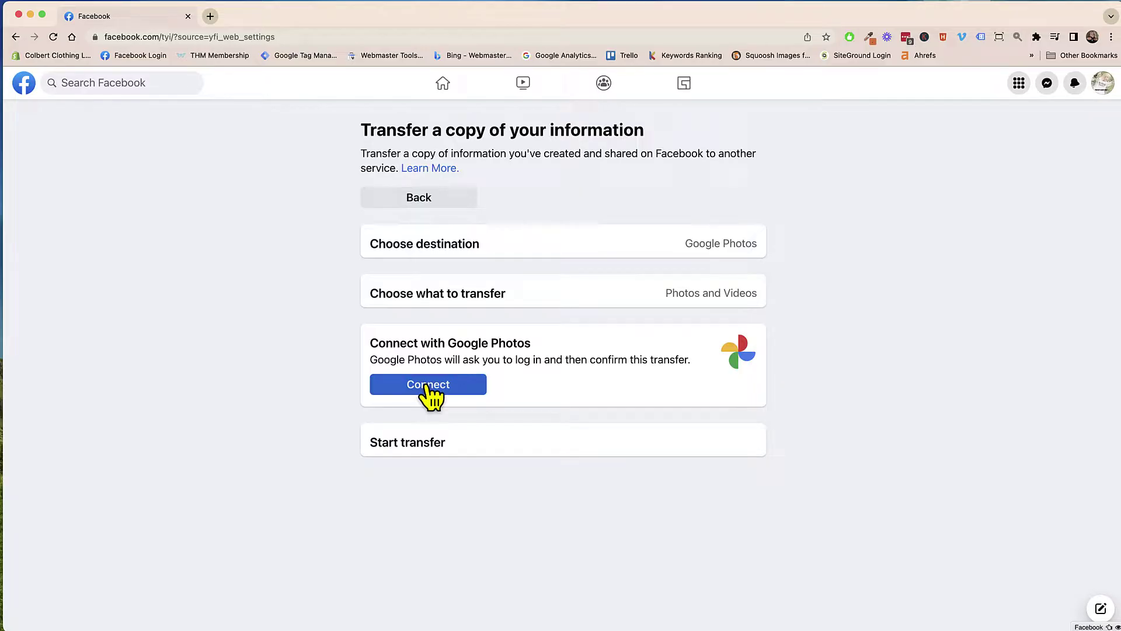
Connect the transfer to the chosen Google account and allow Facebook access to Google Photos
click(427, 387)
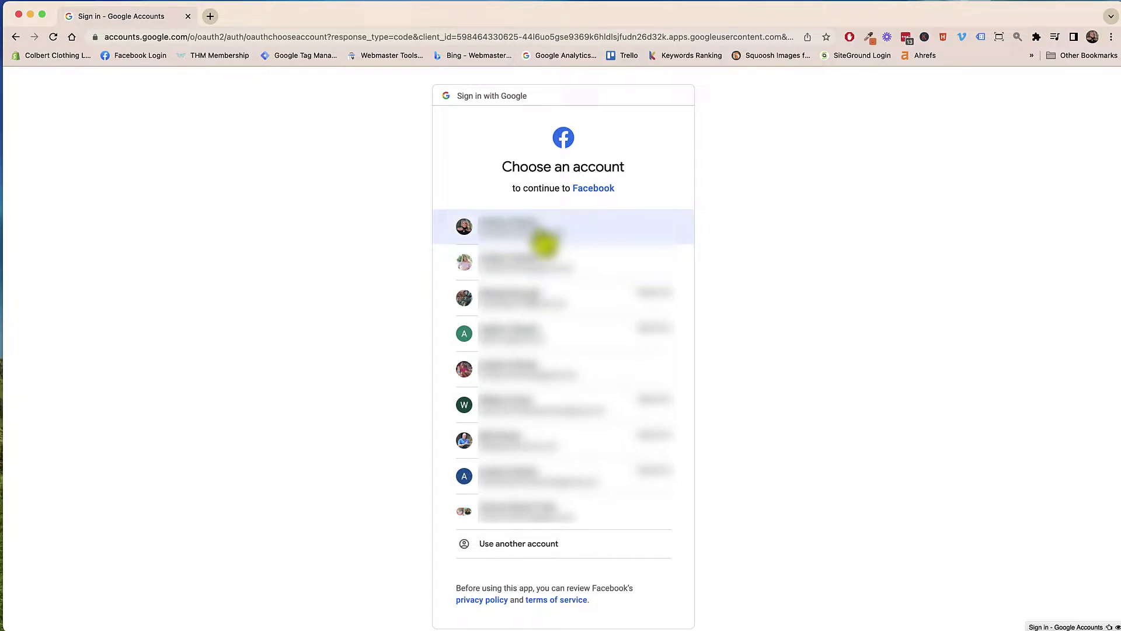
click(584, 237)
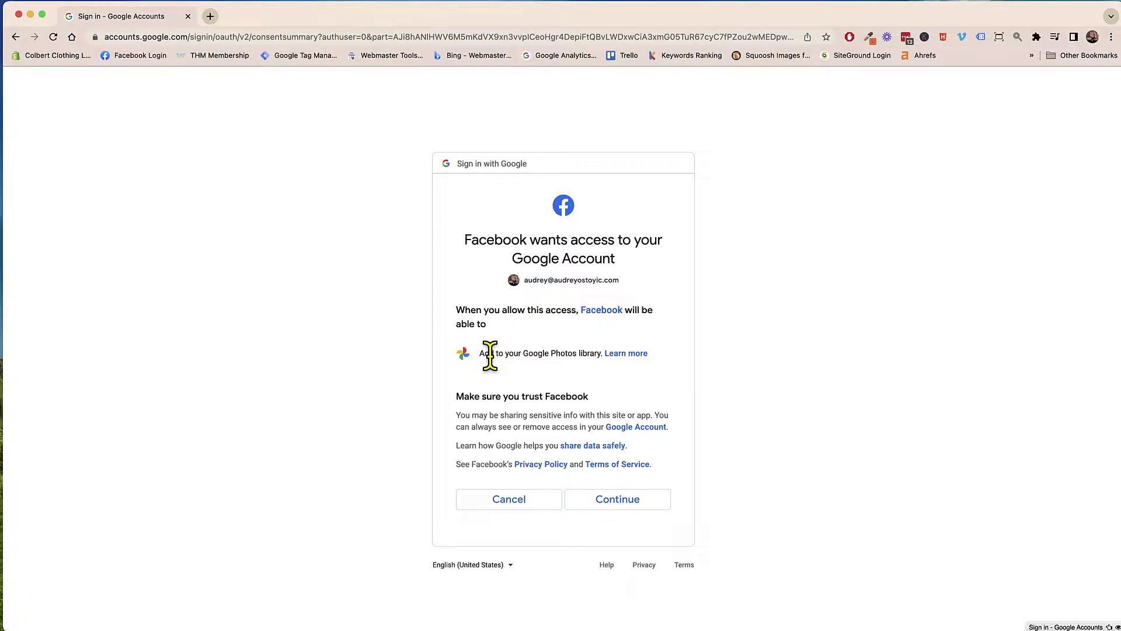
click(618, 500)
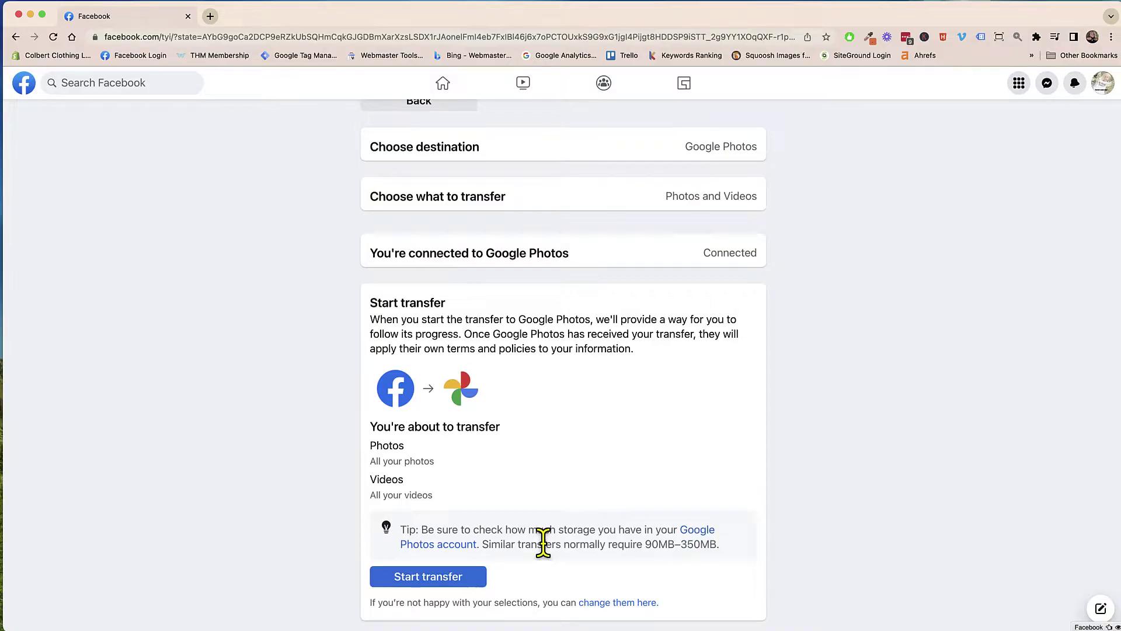
Start the transfer and confirm it with the browser-filled account password
click(421, 584)
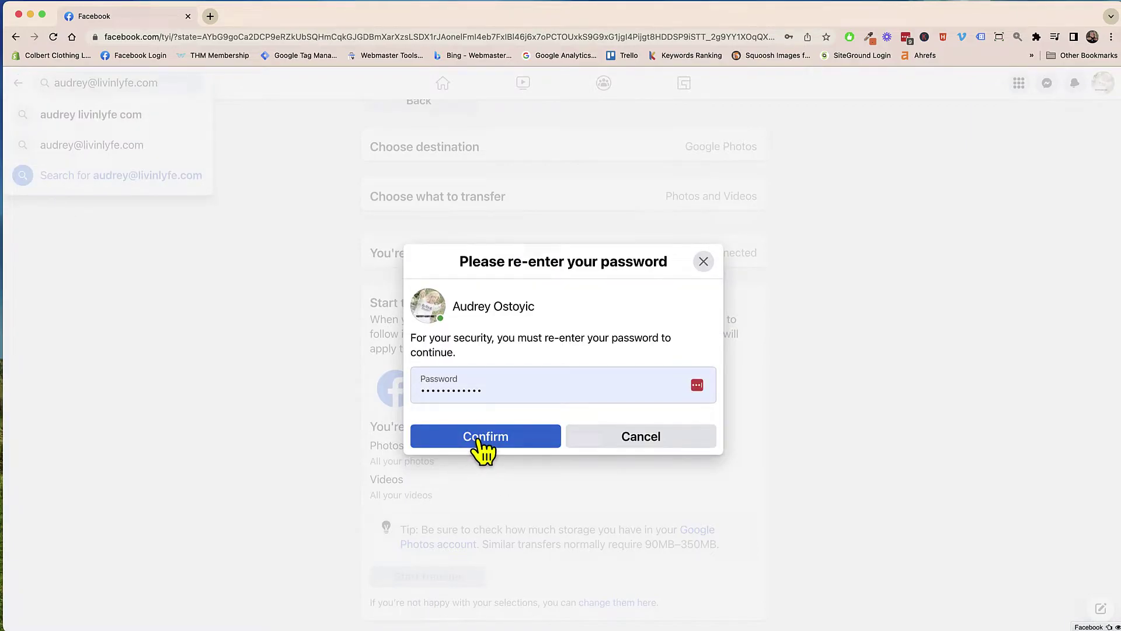
click(476, 447)
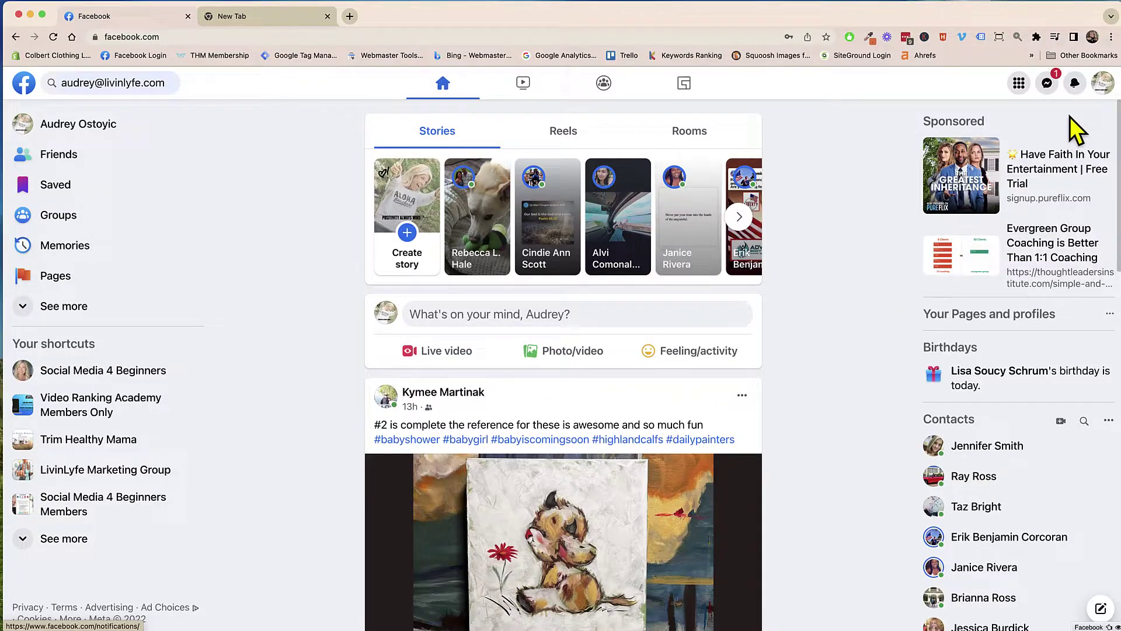
Read the Facebook notifications showing the Google Photos photo and video transfers are complete
scroll(1088, 98, up, 5)
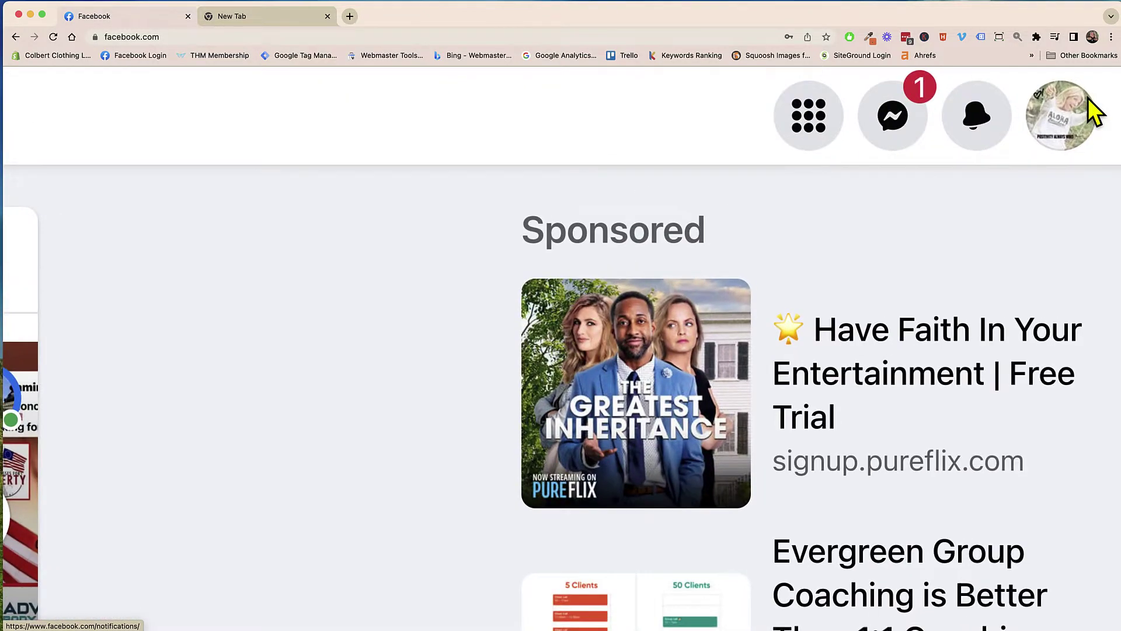
click(986, 119)
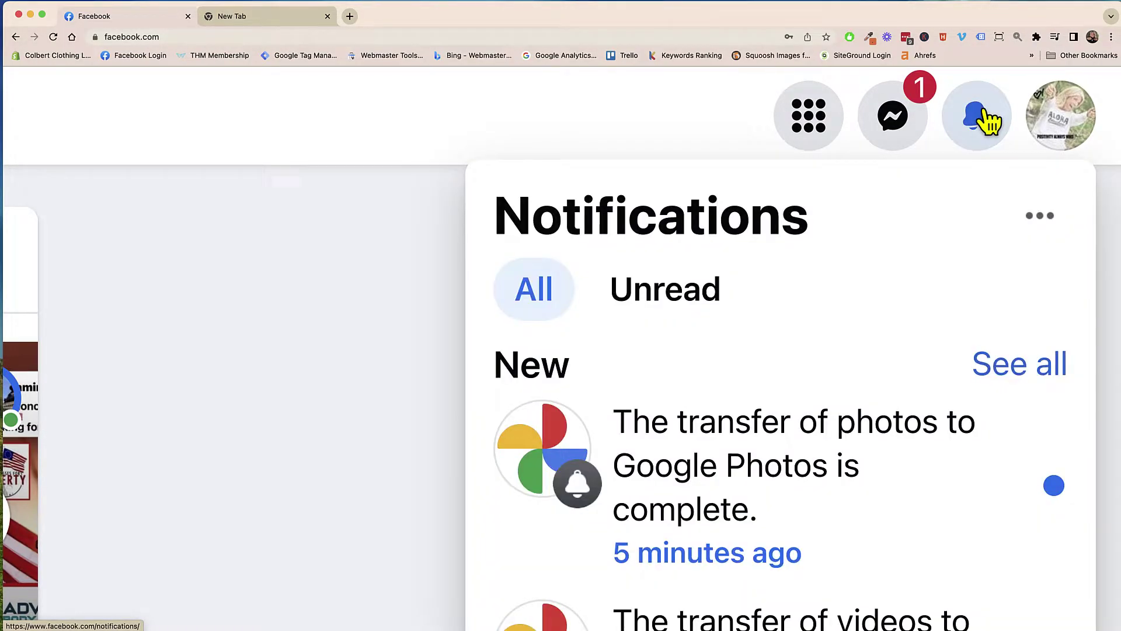
scroll(959, 379, down, 3)
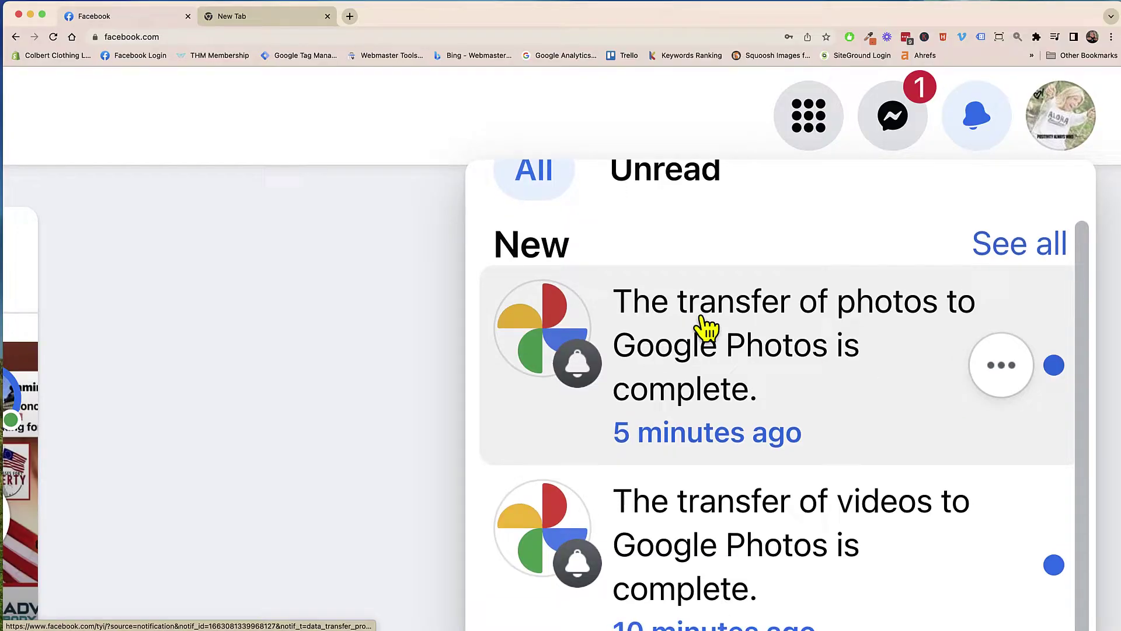
scroll(878, 386, down, 2)
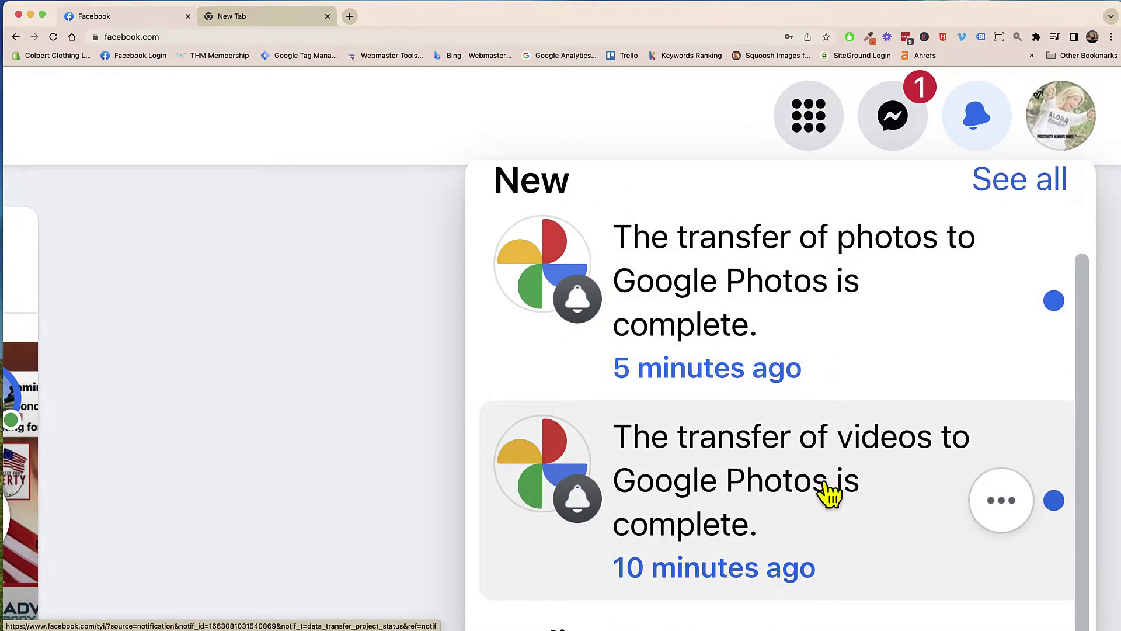
scroll(826, 476, up, 5)
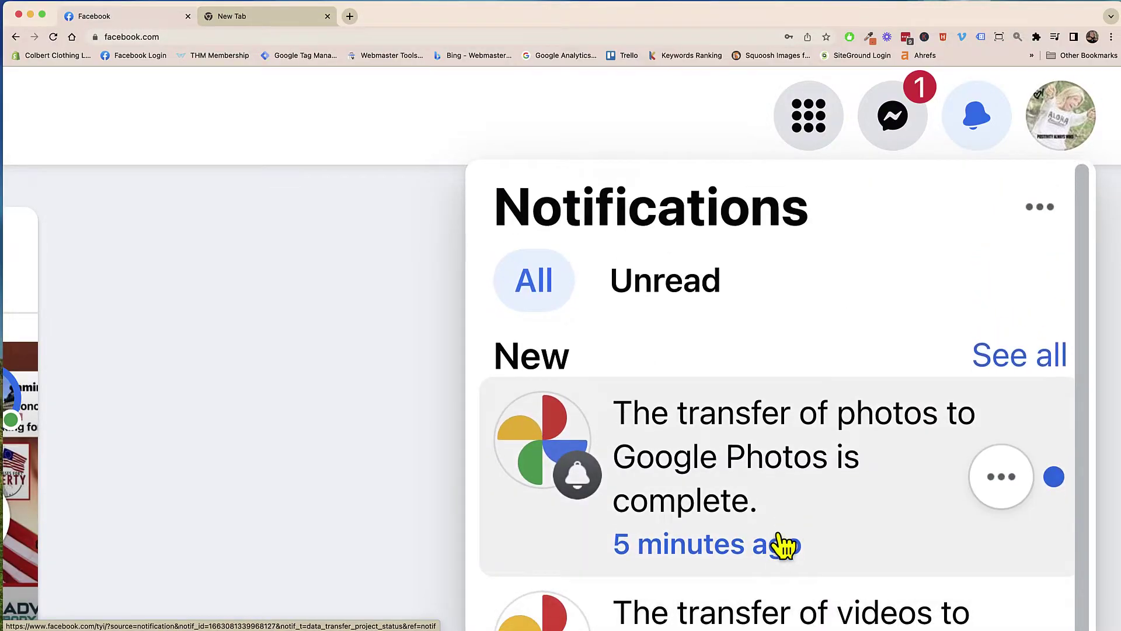
scroll(782, 544, down, 3)
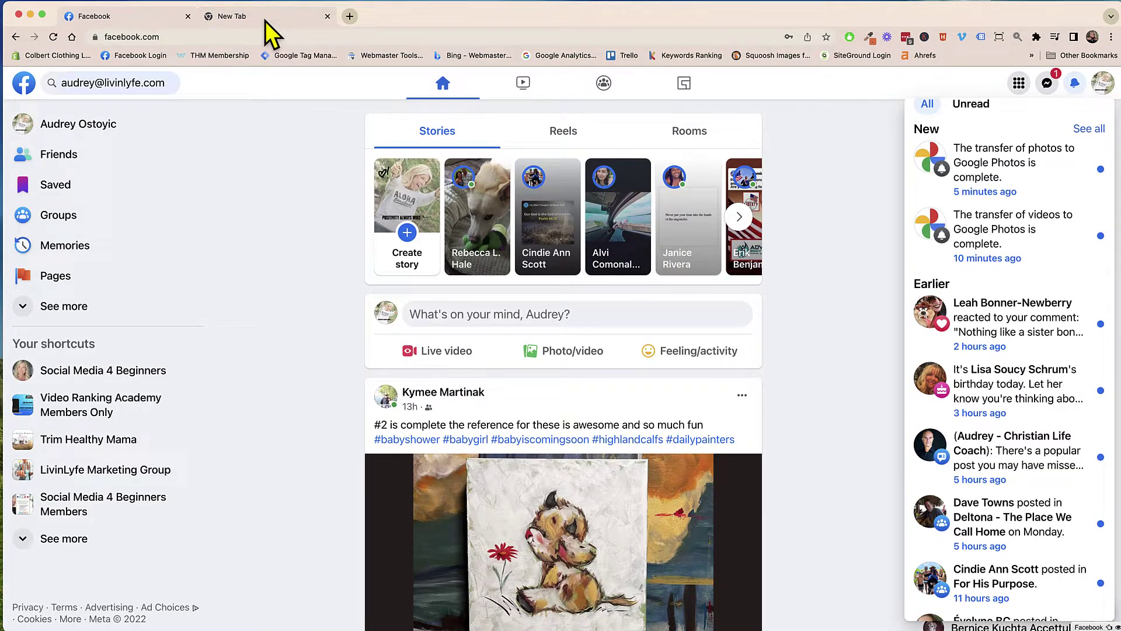
On Chrome's New Tab page, show the Google apps launcher
click(247, 19)
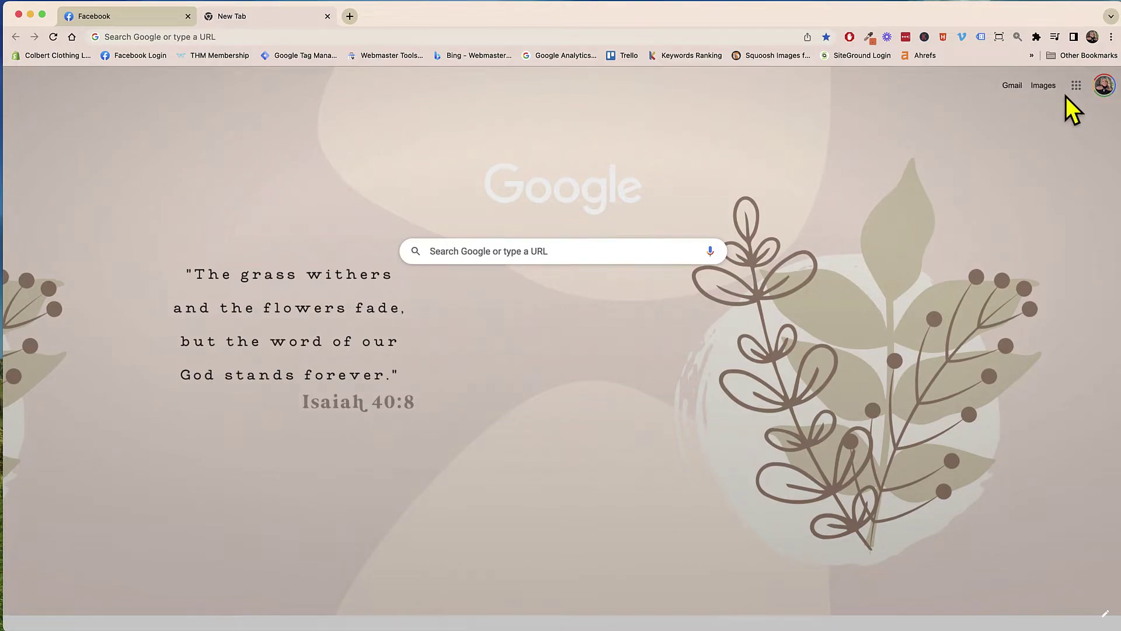
scroll(1067, 96, up, 3)
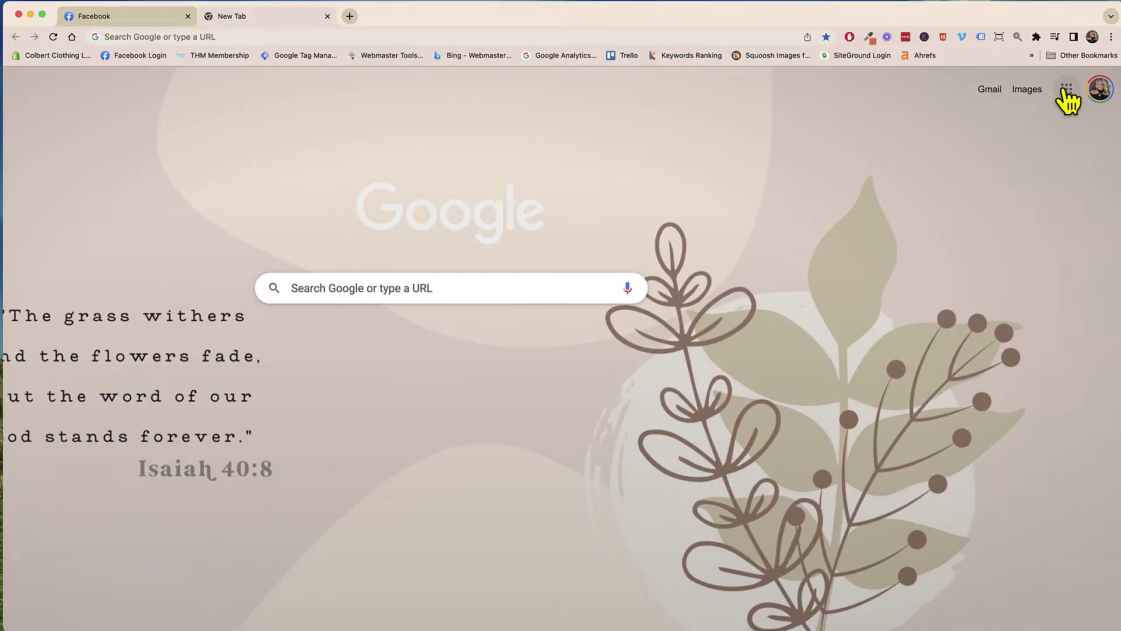
click(1066, 88)
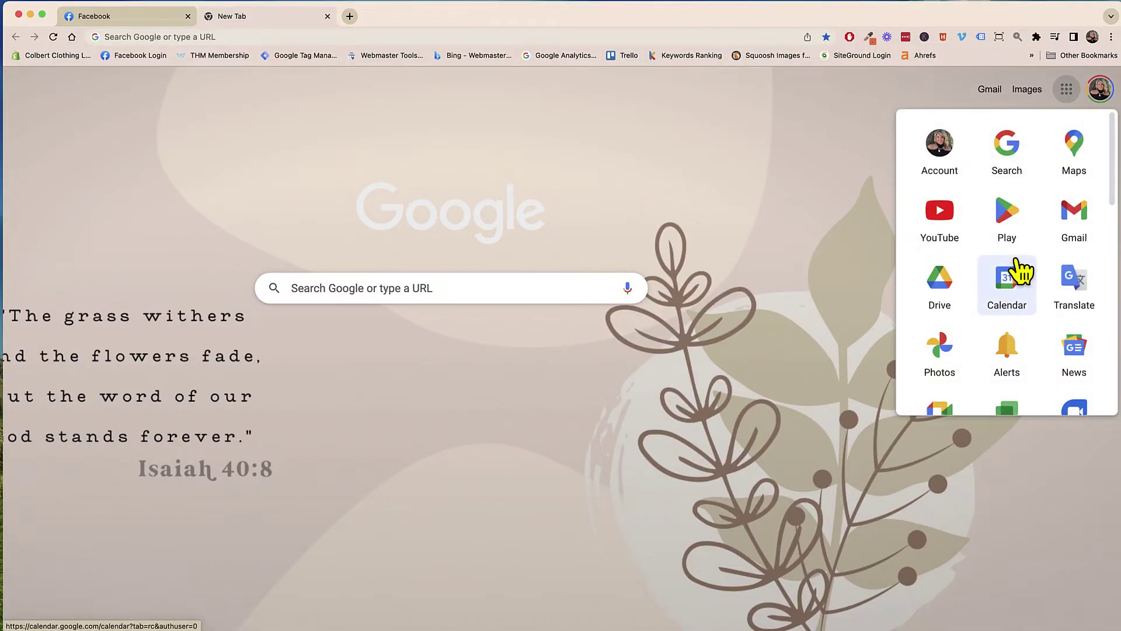
Open Google Photos from the apps launcher and check the library for albums like Grandbabies
click(941, 351)
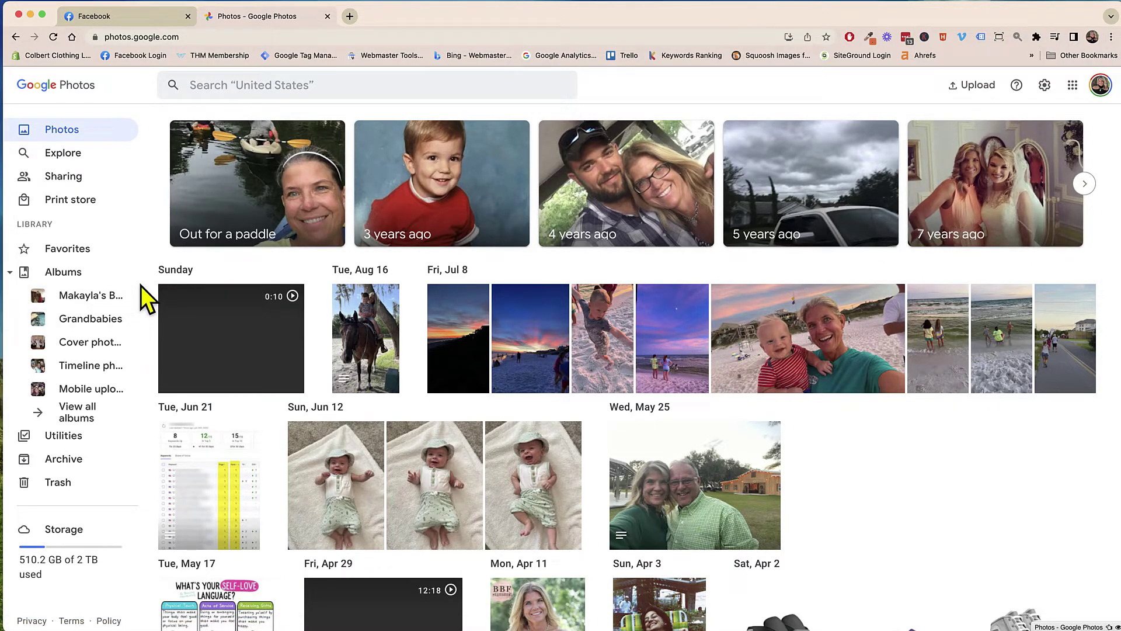
scroll(141, 286, up, 5)
scroll(248, 473, down, 3)
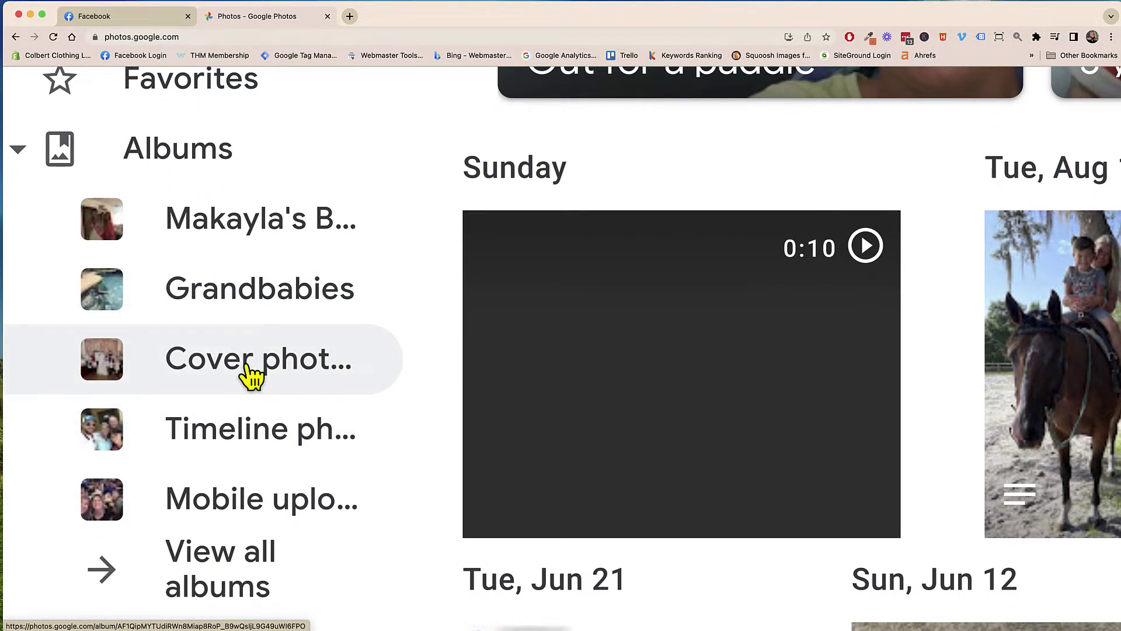
Compare the Facebook profile's Photos > Albums, like Grandbabies and Cover photos, with Google Photos
click(106, 15)
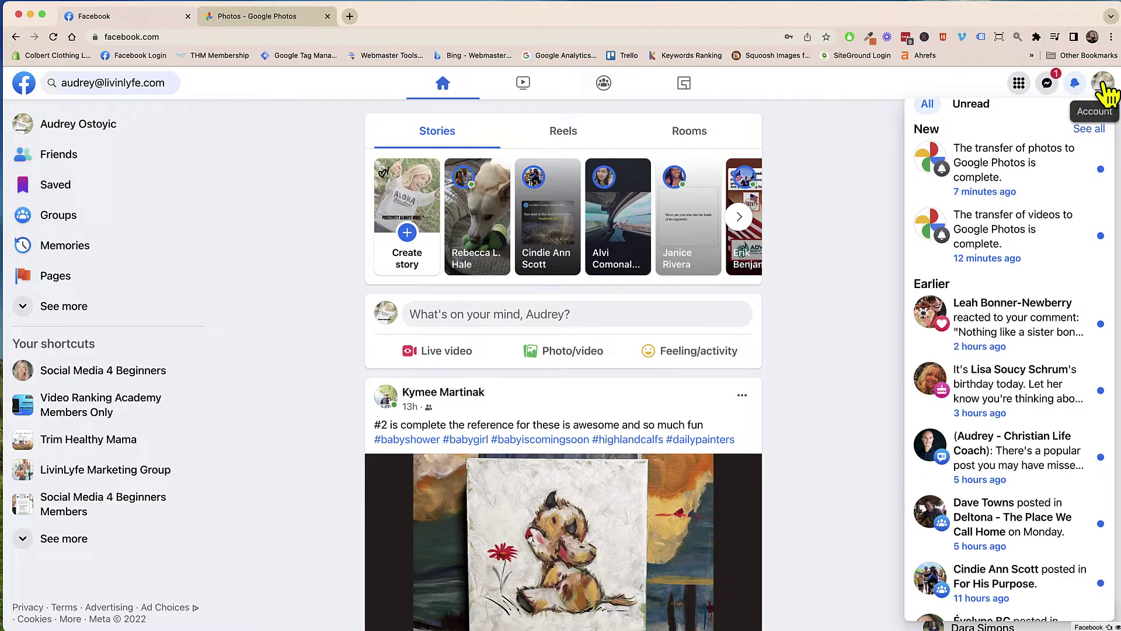
click(71, 135)
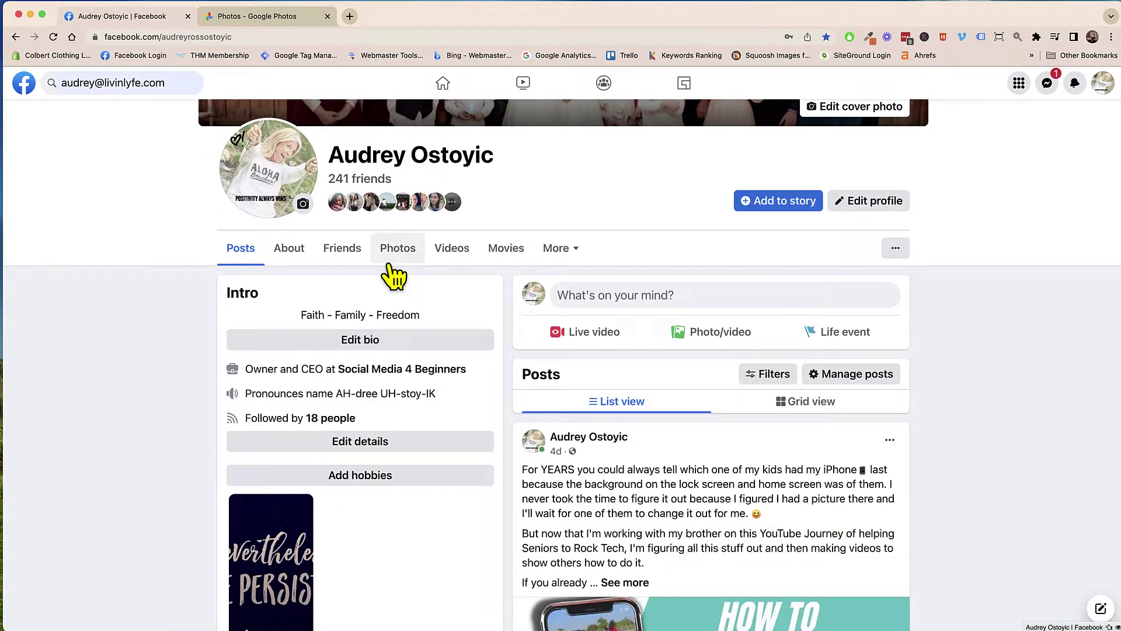
click(397, 259)
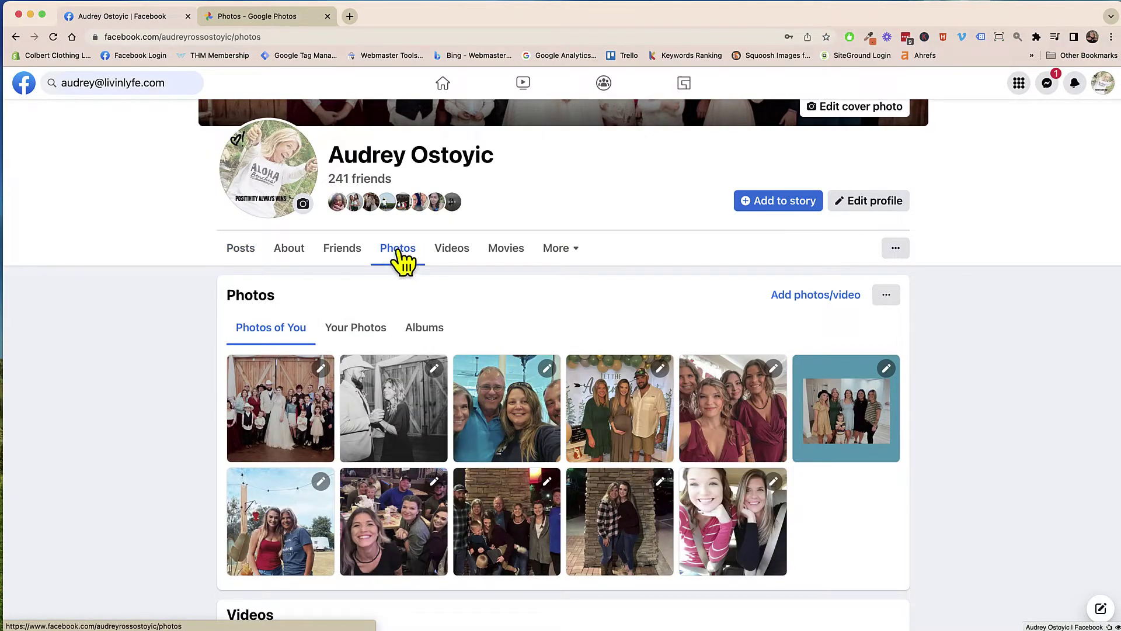
click(425, 330)
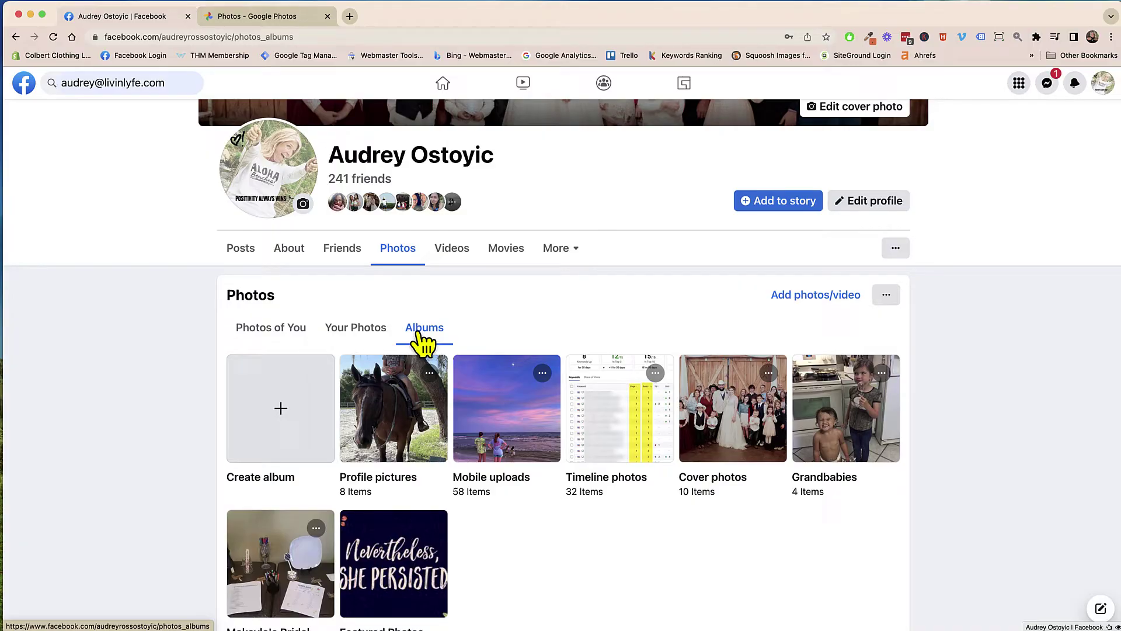
scroll(855, 473, down, 1)
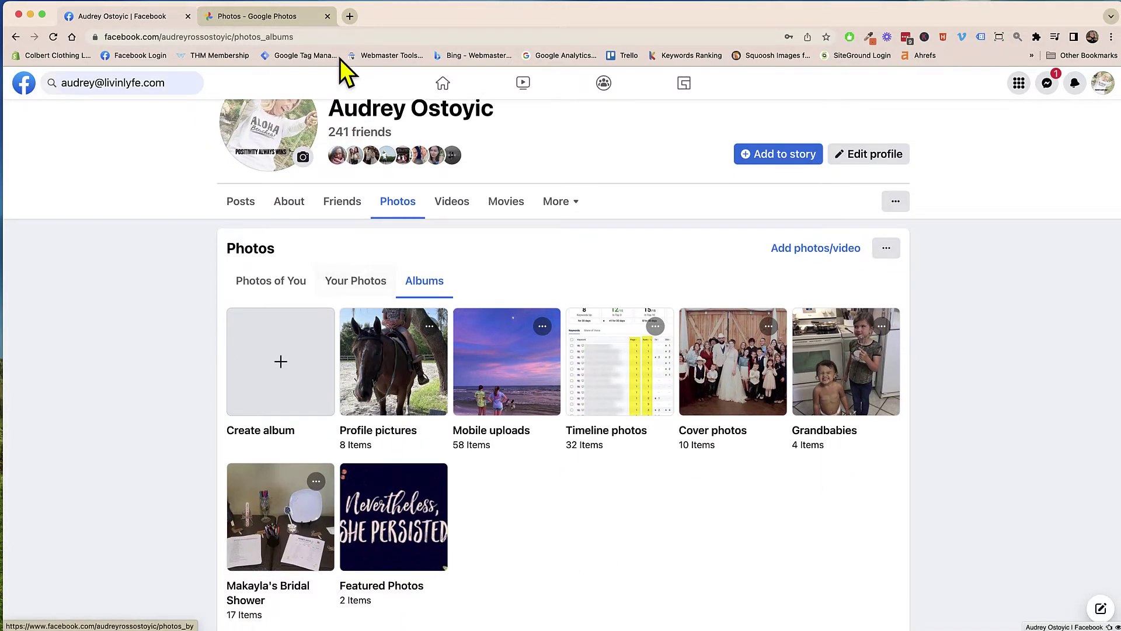
click(258, 21)
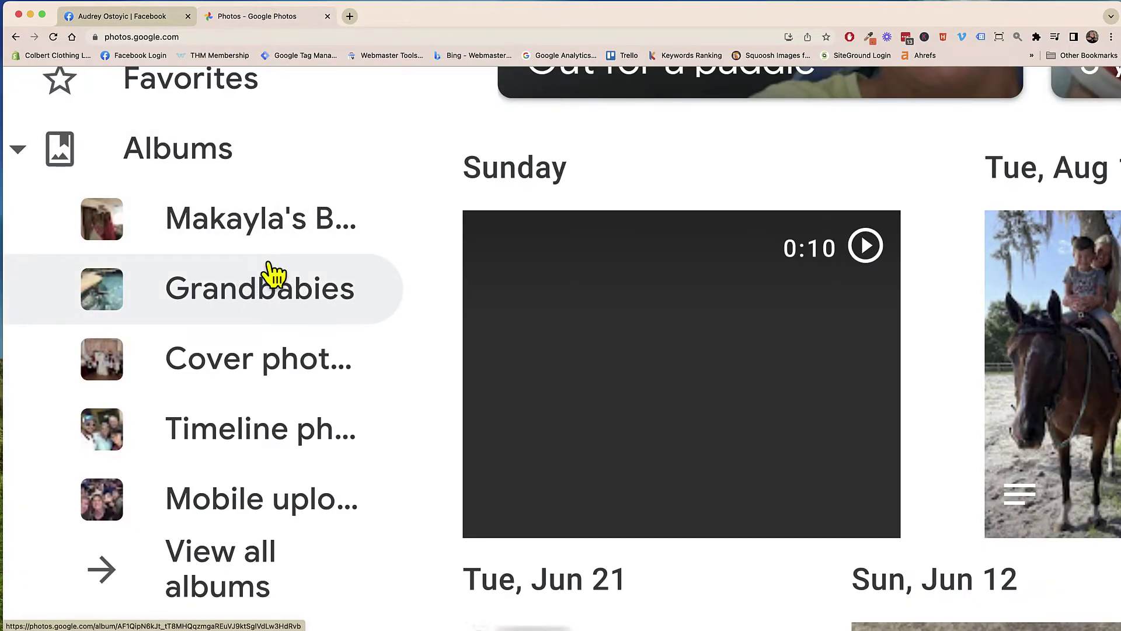
key(super+0)
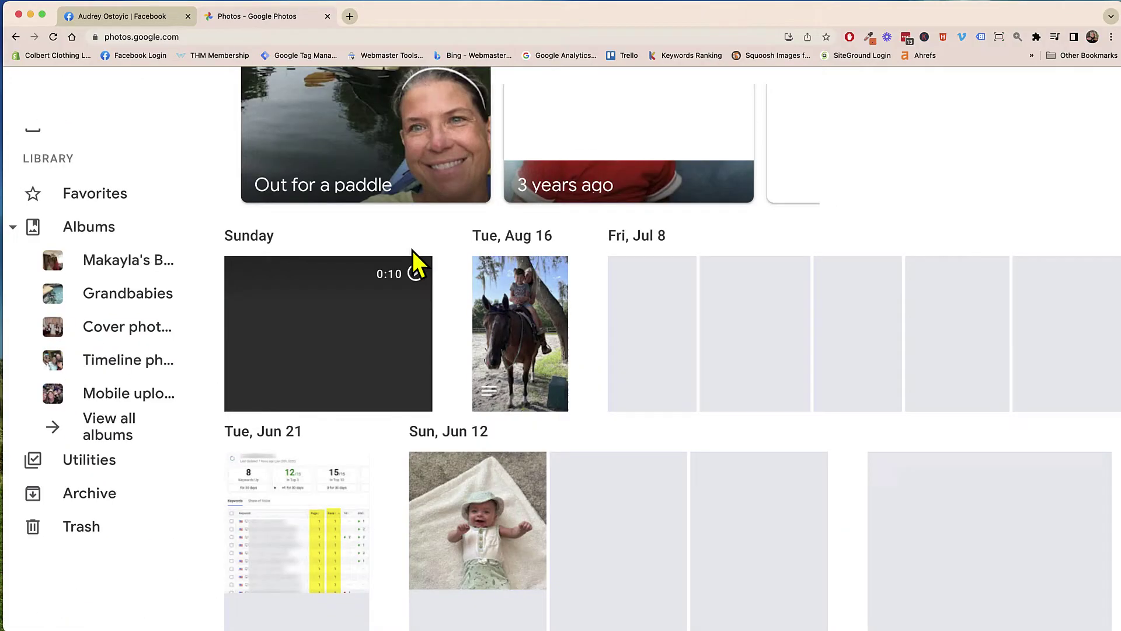
key(super+0)
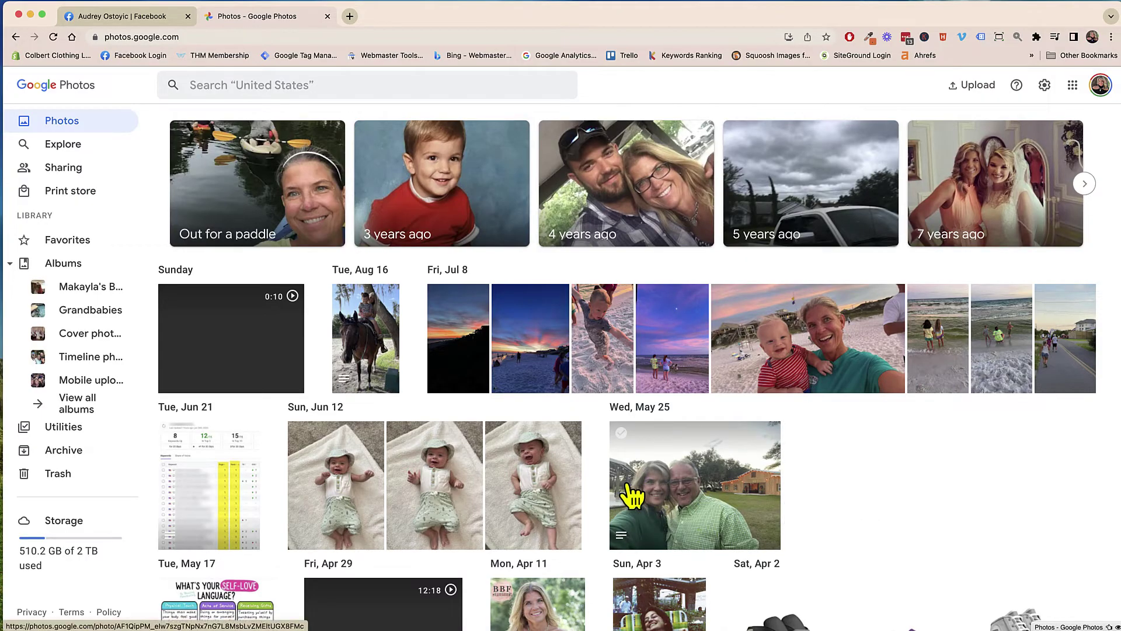
scroll(628, 491, down, 5)
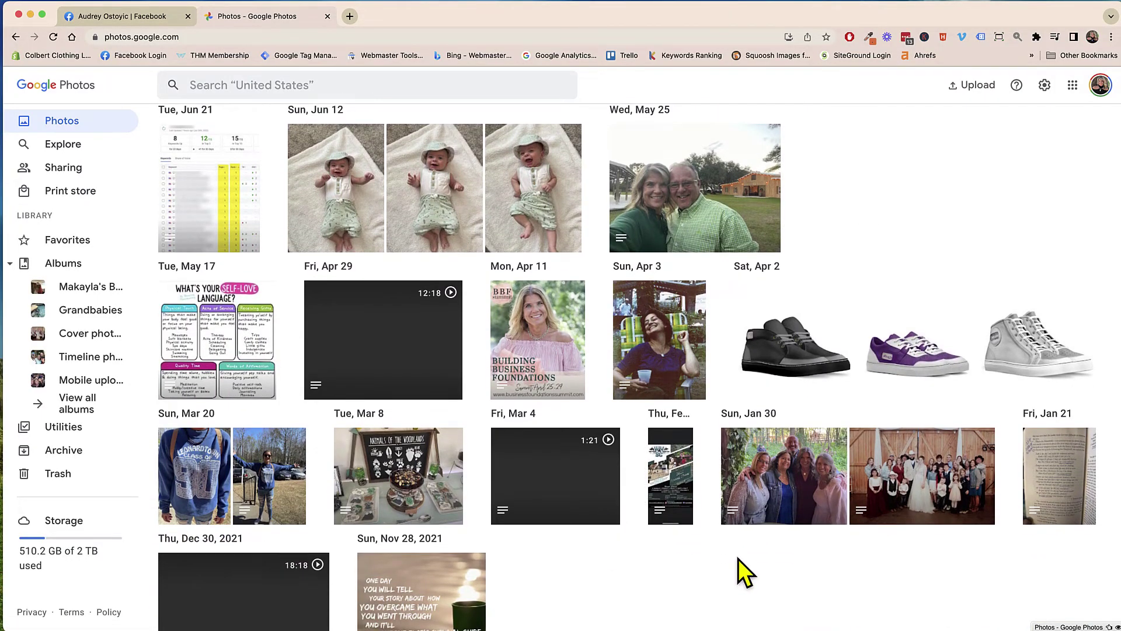